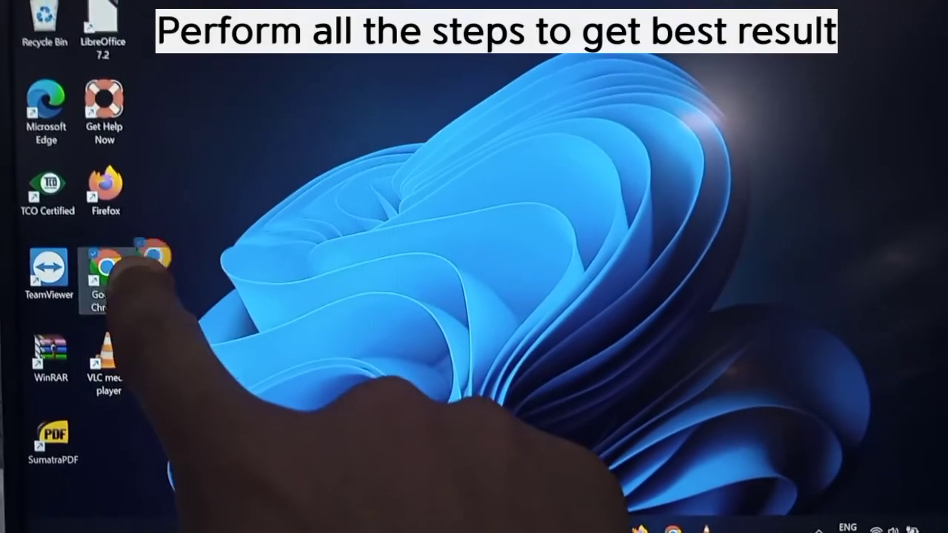
- Drag the Chrome, VLC, Firefox and Get Help Now shortcuts from the left column onto the wallpaper
{"action": "left_click_drag", "start_coordinate": [153, 260], "coordinate": [292, 279]}
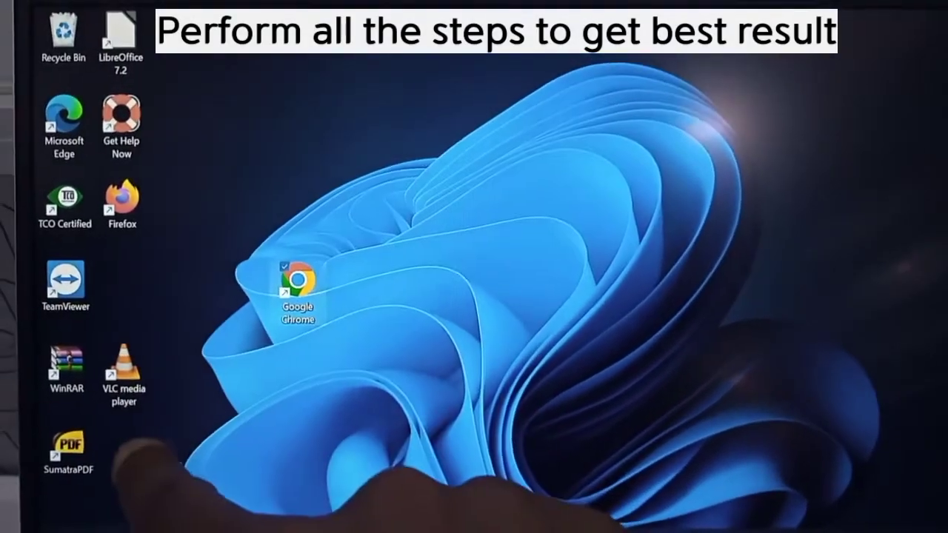
{"action": "left_click_drag", "start_coordinate": [124, 371], "coordinate": [295, 367]}
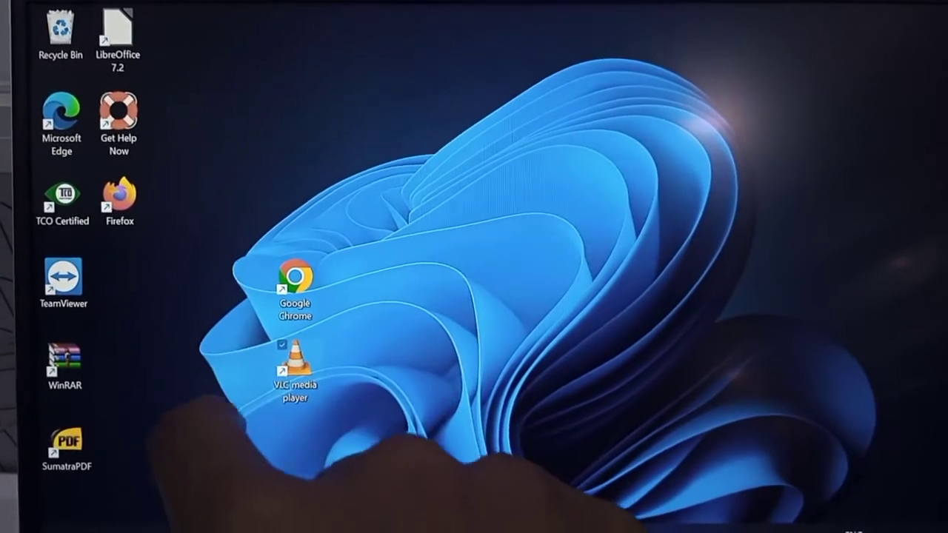
{"action": "left_click_drag", "start_coordinate": [123, 192], "coordinate": [226, 172]}
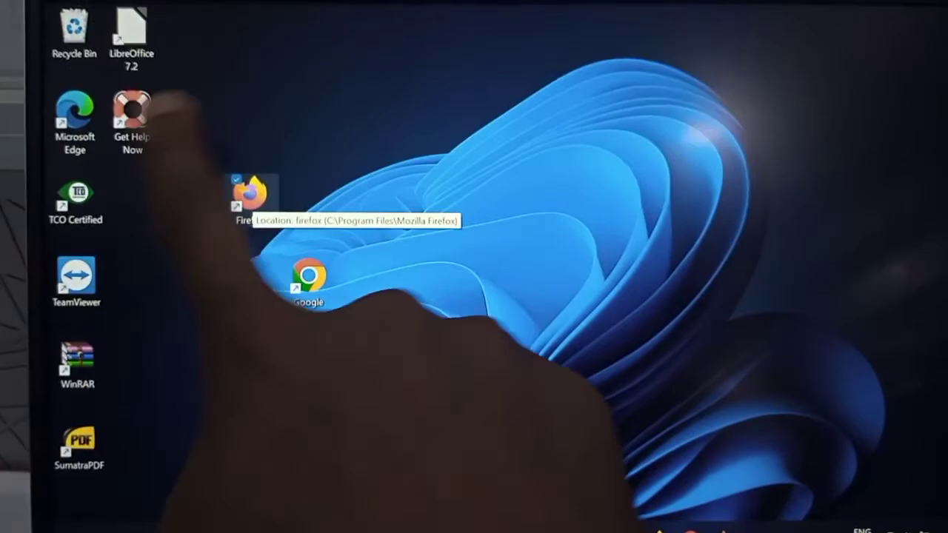
{"action": "left_click_drag", "start_coordinate": [132, 118], "coordinate": [360, 116]}
{"action": "left_click_drag", "start_coordinate": [303, 359], "coordinate": [252, 354]}
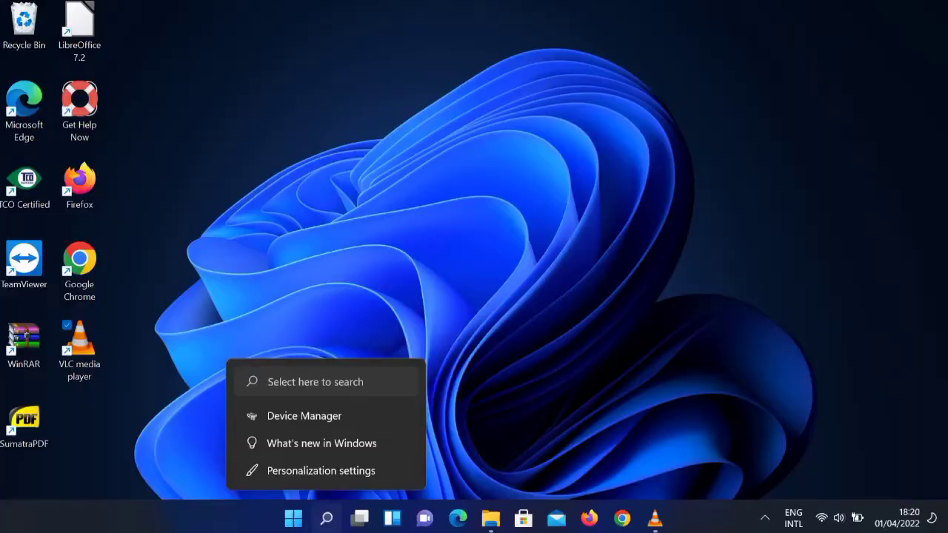
- Open Device Manager via a 'de' search and select HID-compliant touch screen under Human Interface Devices
{"action": "left_click", "coordinate": [327, 517]}
{"action": "type", "text": "d"}
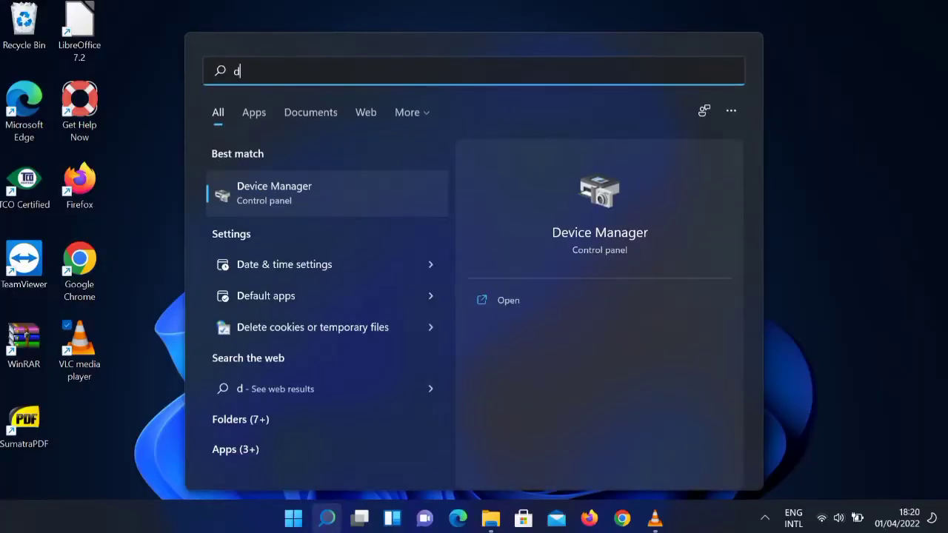
{"action": "type", "text": "e"}
{"action": "key", "text": "Return"}
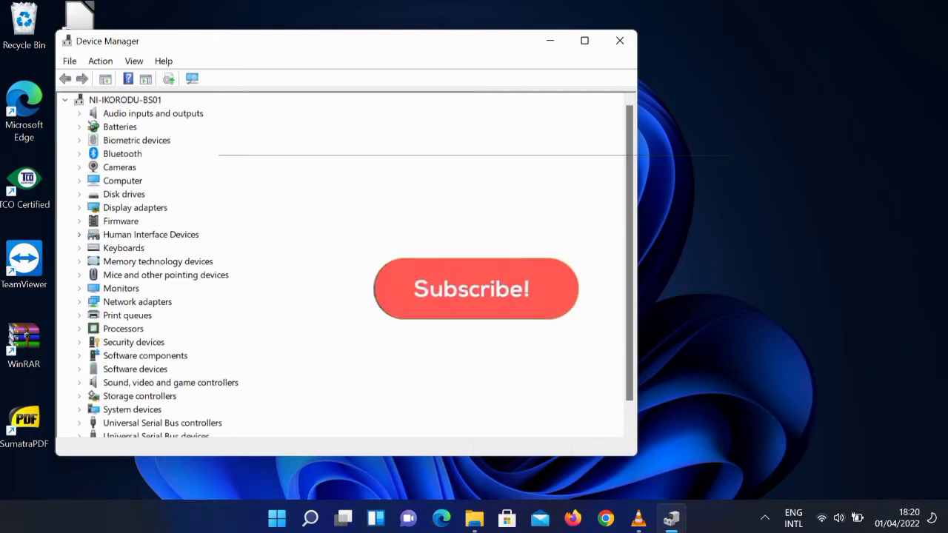
{"action": "double_click", "coordinate": [151, 234]}
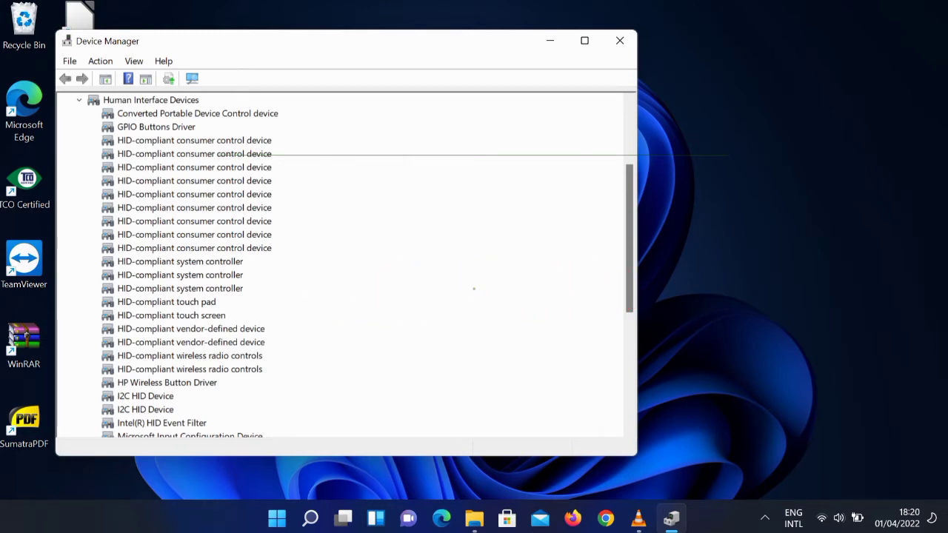
{"action": "left_click", "coordinate": [171, 315]}
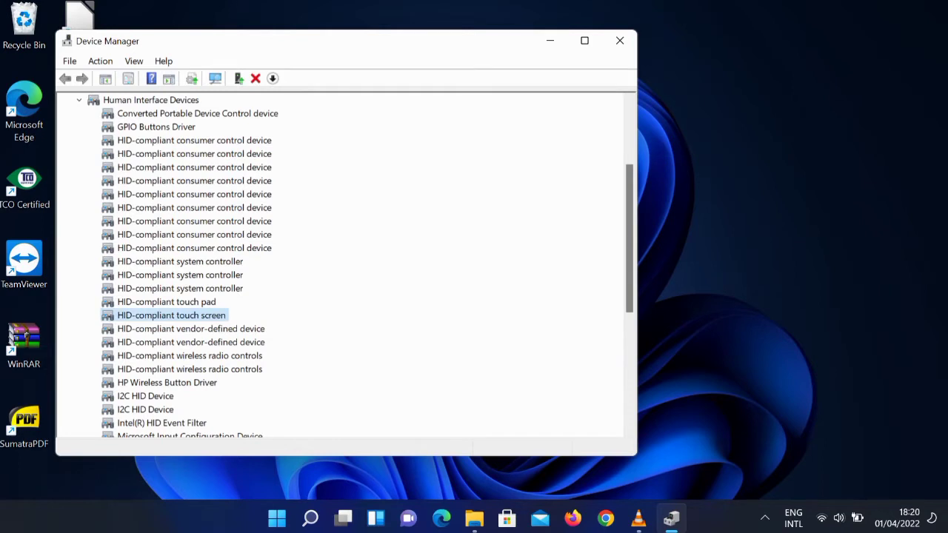
- Disable the HID-compliant touch screen device and answer Yes to the confirmation
{"action": "right_click", "coordinate": [213, 316]}
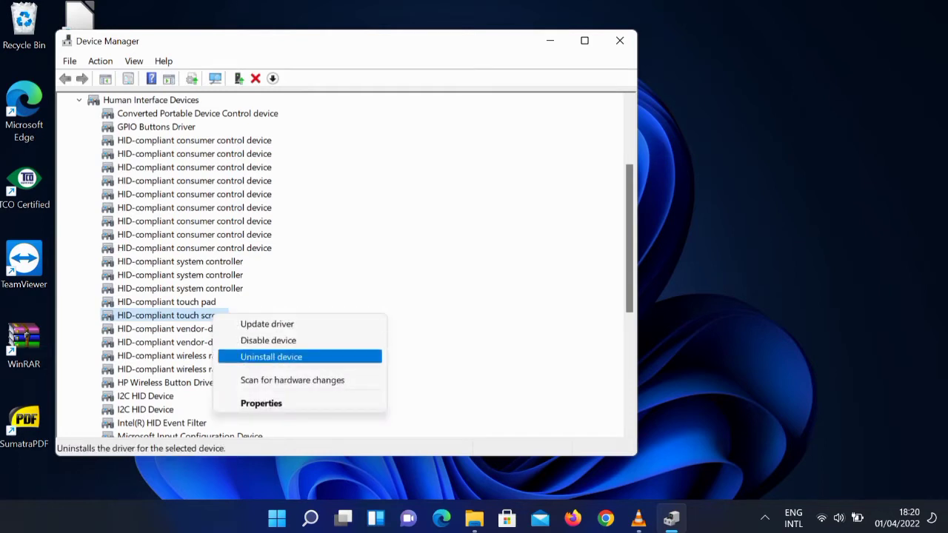
{"action": "key", "text": "Up"}
{"action": "key", "text": "Up"}
{"action": "key", "text": "Down"}
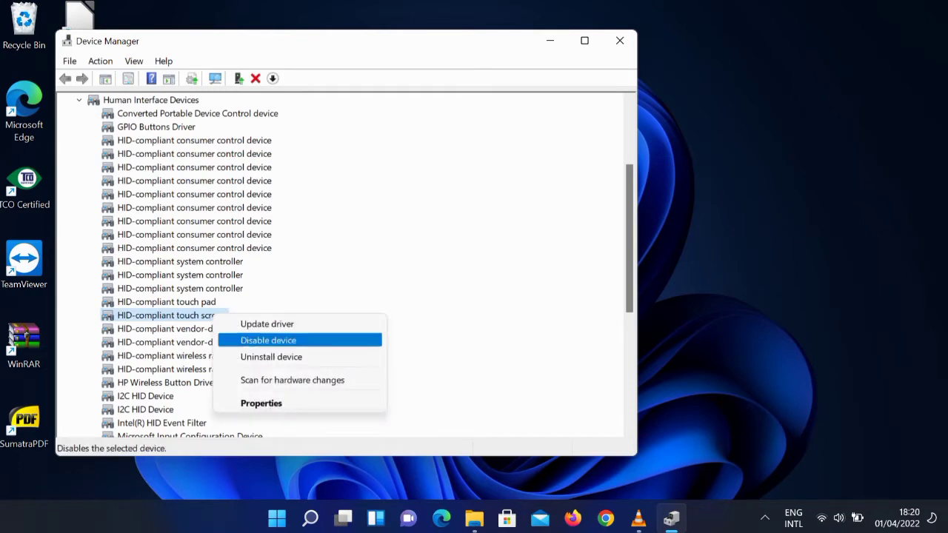
{"action": "key", "text": "Return"}
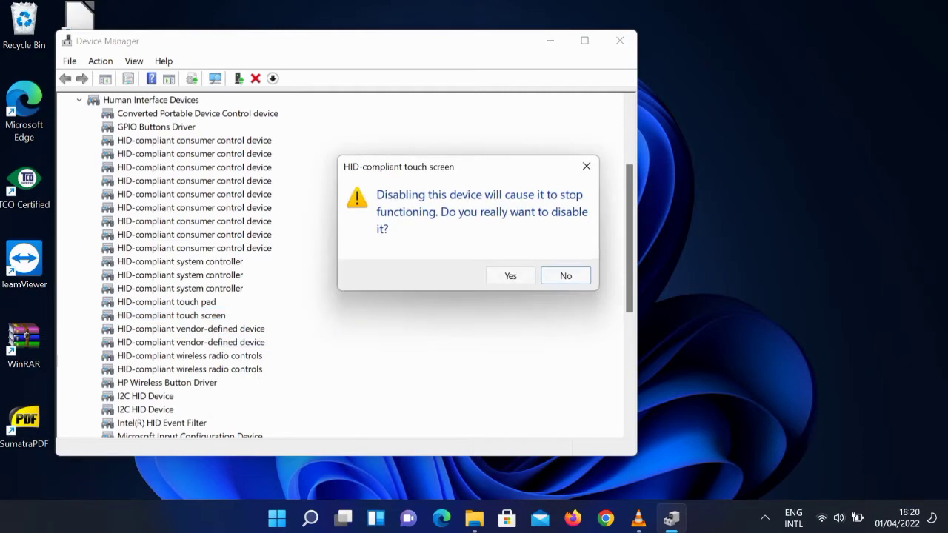
{"action": "key", "text": "Left"}
{"action": "key", "text": "Return"}
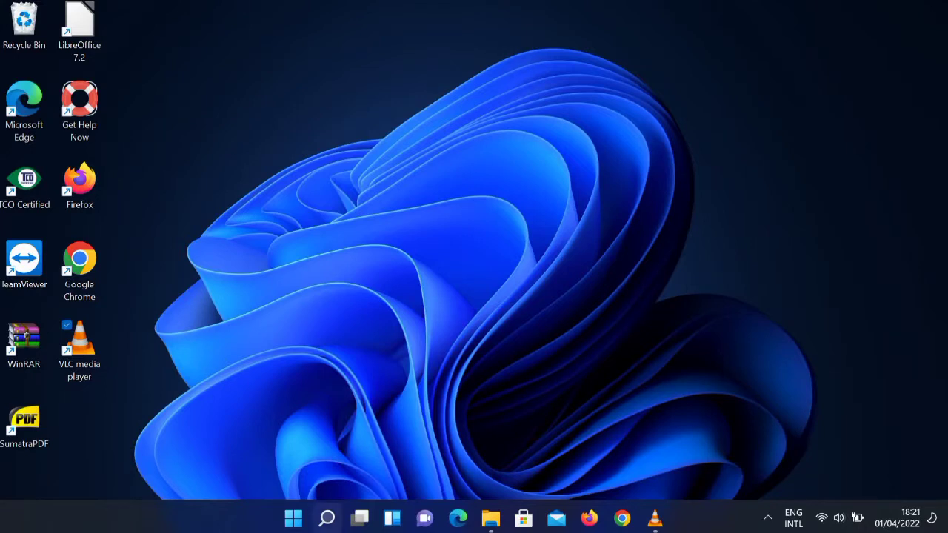
- Launch Registry Editor via a 'reged' search and navigate to HKEY_CURRENT_USER\Software\Microsoft\Wisp\Touch
{"action": "left_click", "coordinate": [326, 519]}
{"action": "type", "text": "reged"}
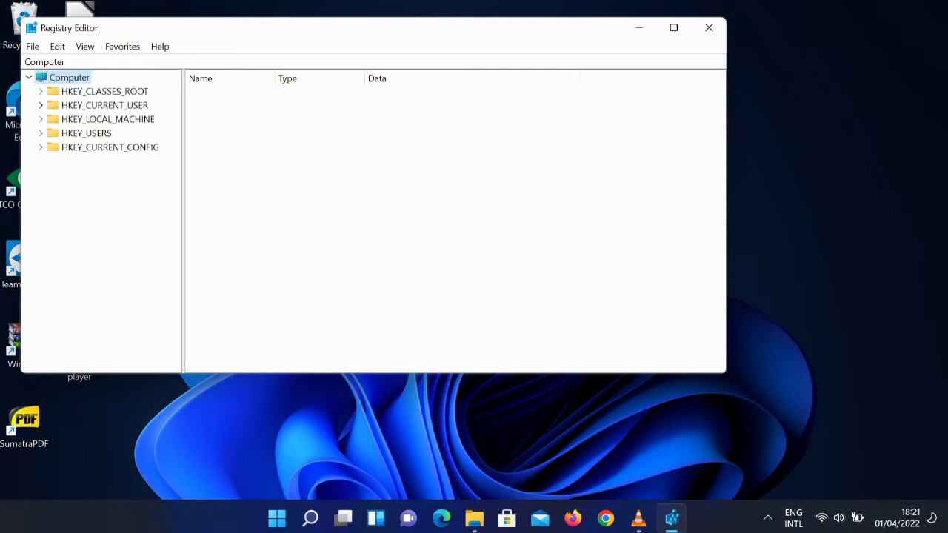
{"action": "left_click", "coordinate": [40, 106]}
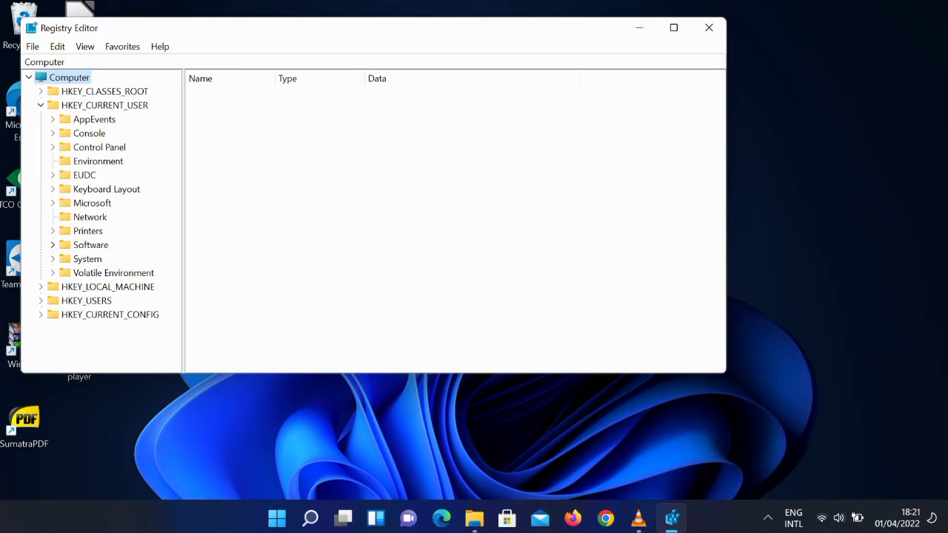
{"action": "left_click", "coordinate": [52, 245]}
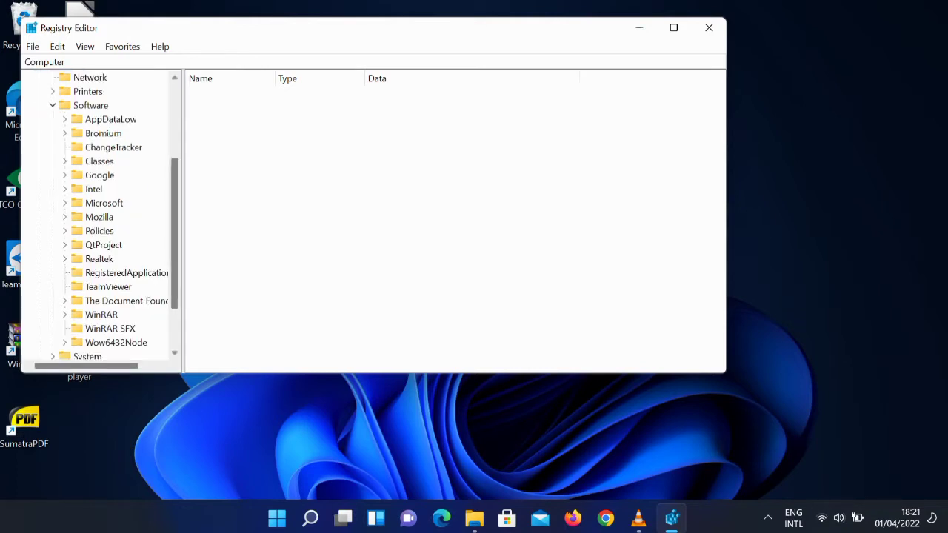
{"action": "scroll", "coordinate": [114, 215], "scroll_direction": "down", "scroll_amount": 1}
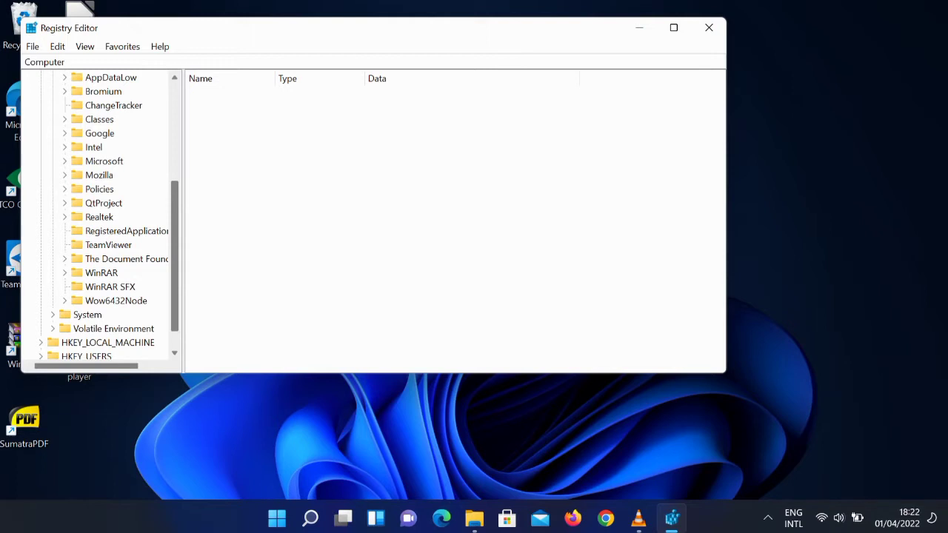
{"action": "left_click", "coordinate": [64, 160]}
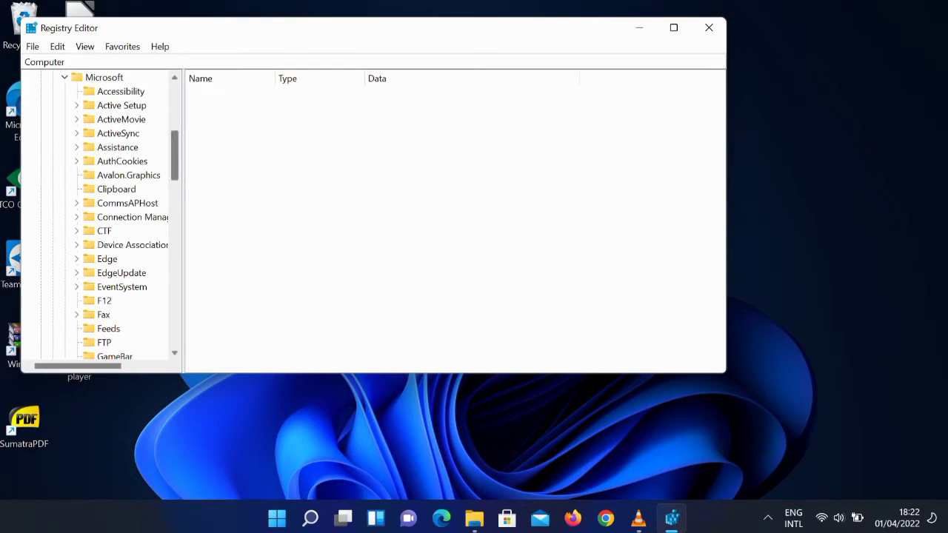
{"action": "scroll", "coordinate": [126, 214], "scroll_direction": "down", "scroll_amount": 8}
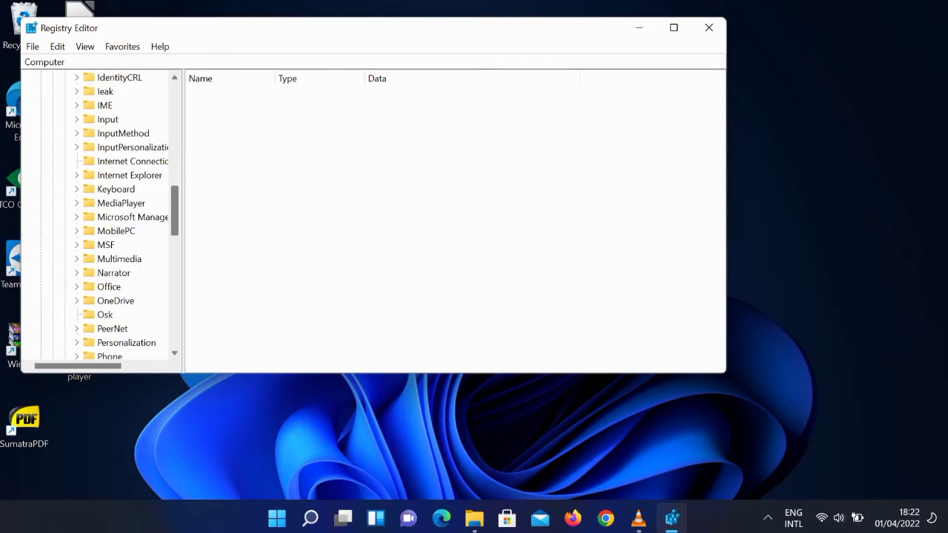
{"action": "scroll", "coordinate": [126, 215], "scroll_direction": "down", "scroll_amount": 10}
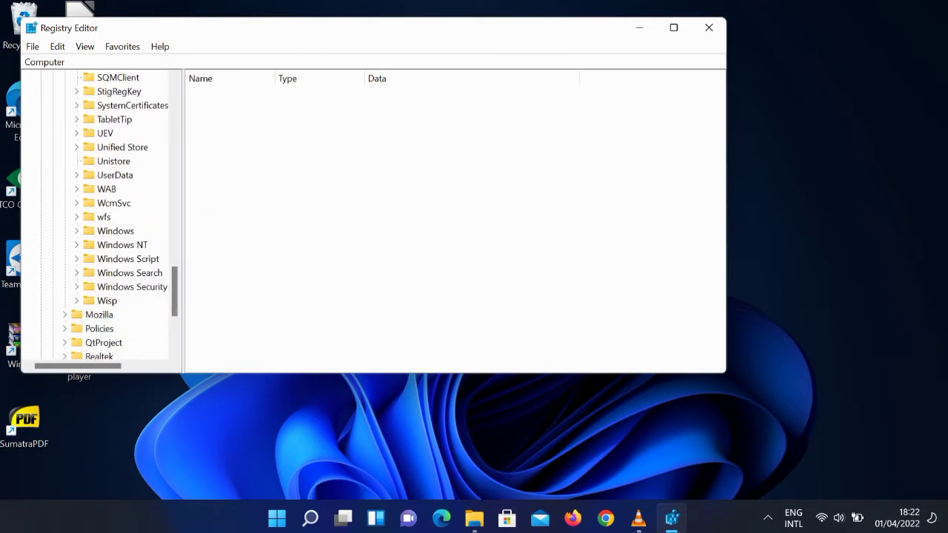
{"action": "left_click", "coordinate": [77, 301]}
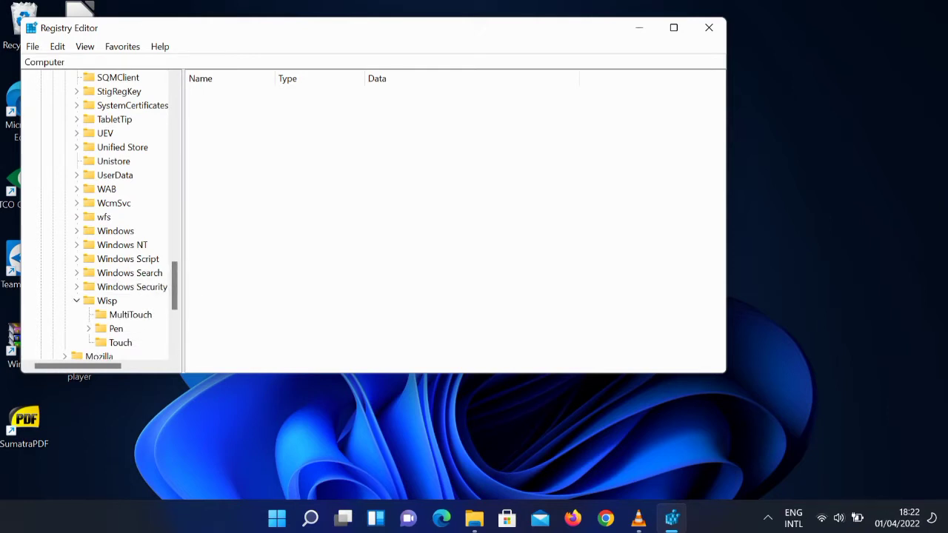
{"action": "left_click", "coordinate": [120, 342]}
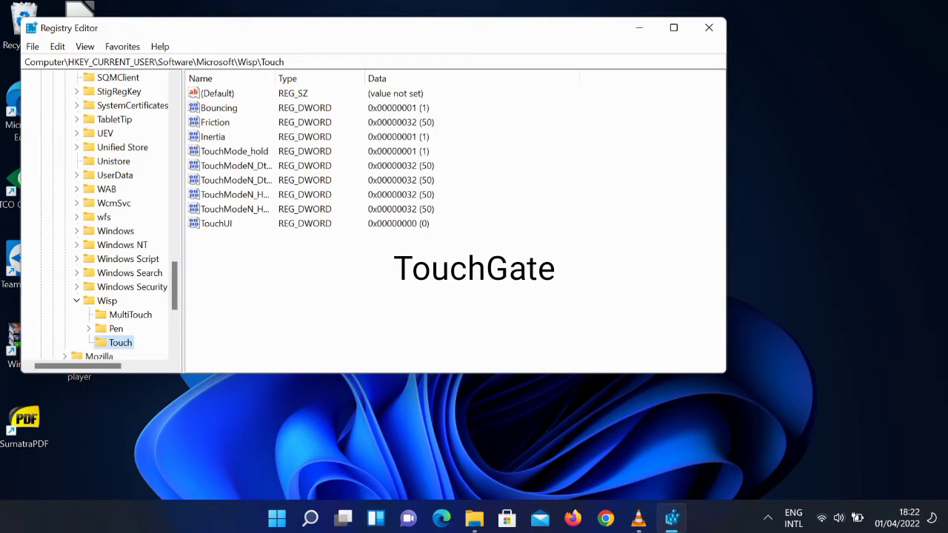
- Create a new DWORD (32-bit) value under the Touch key and name it TouchGate
{"action": "left_click", "coordinate": [234, 150]}
{"action": "right_click", "coordinate": [367, 251]}
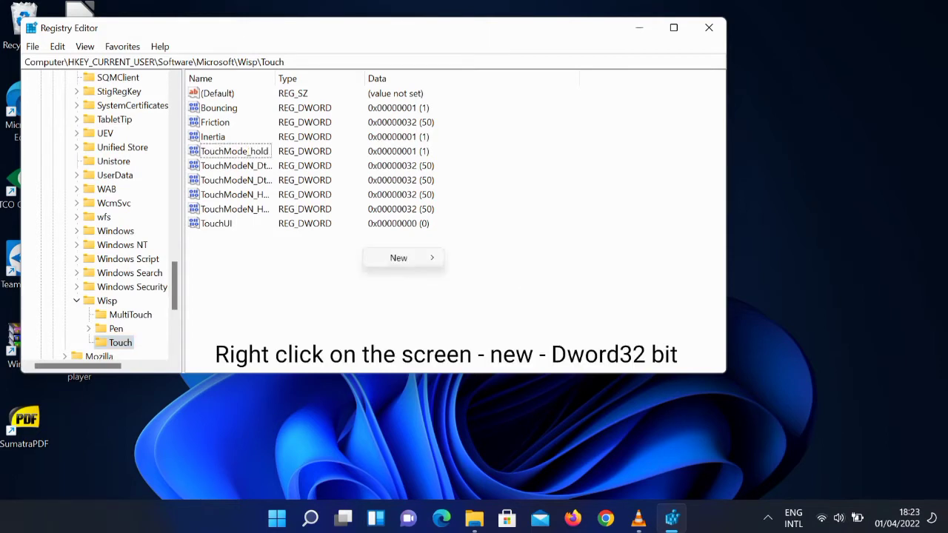
{"action": "mouse_move", "coordinate": [400, 258]}
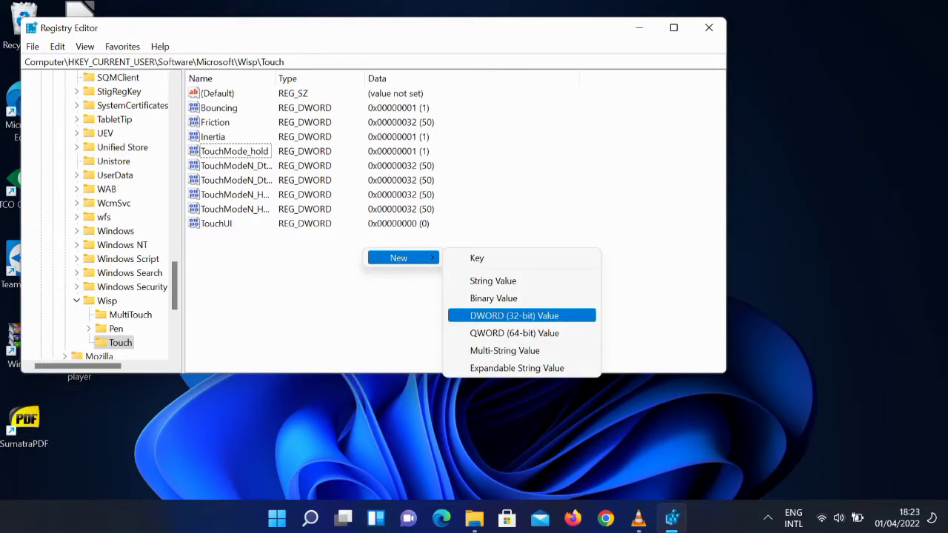
{"action": "key", "text": "Return"}
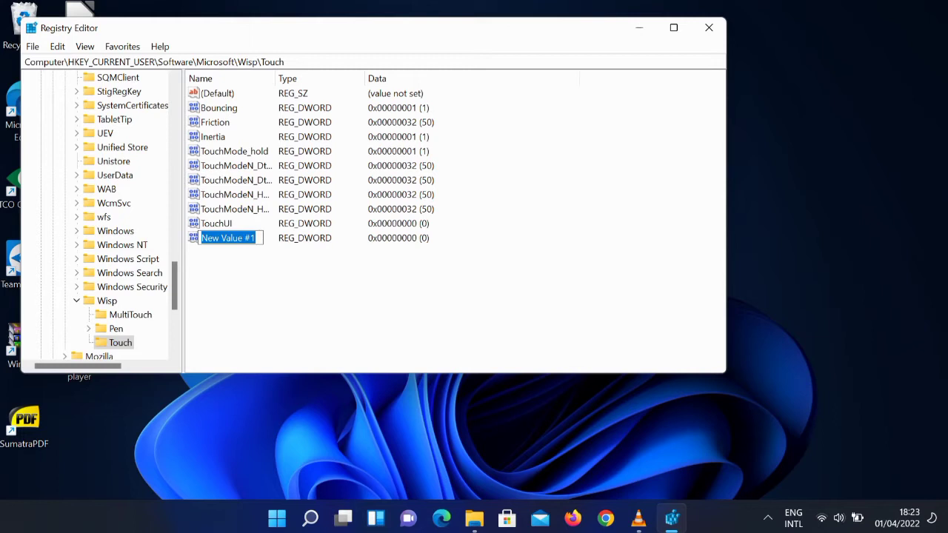
{"action": "type", "text": "T"}
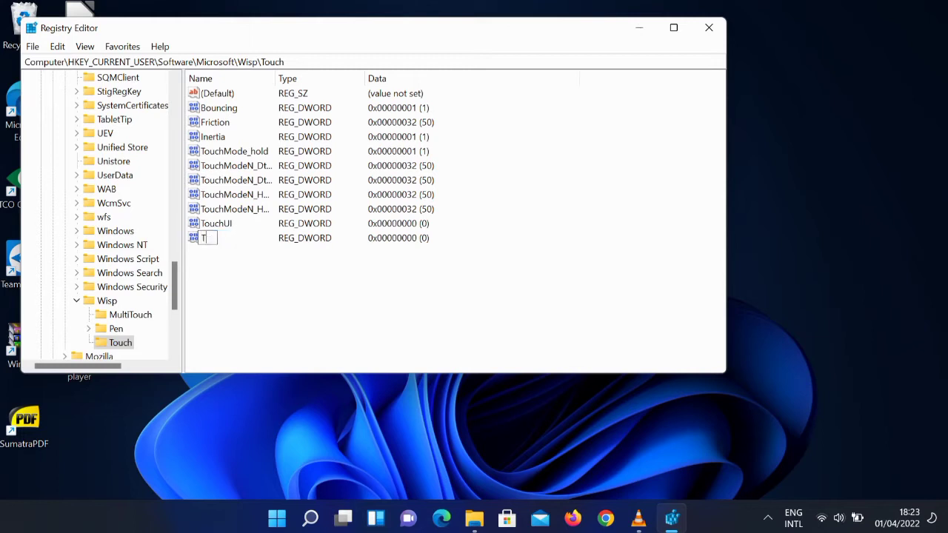
{"action": "type", "text": "oucg"}
{"action": "key", "text": "BackSpace"}
{"action": "type", "text": "h"}
{"action": "key", "text": "BackSpace"}
{"action": "type", "text": "Gate"}
{"action": "key", "text": "Return"}
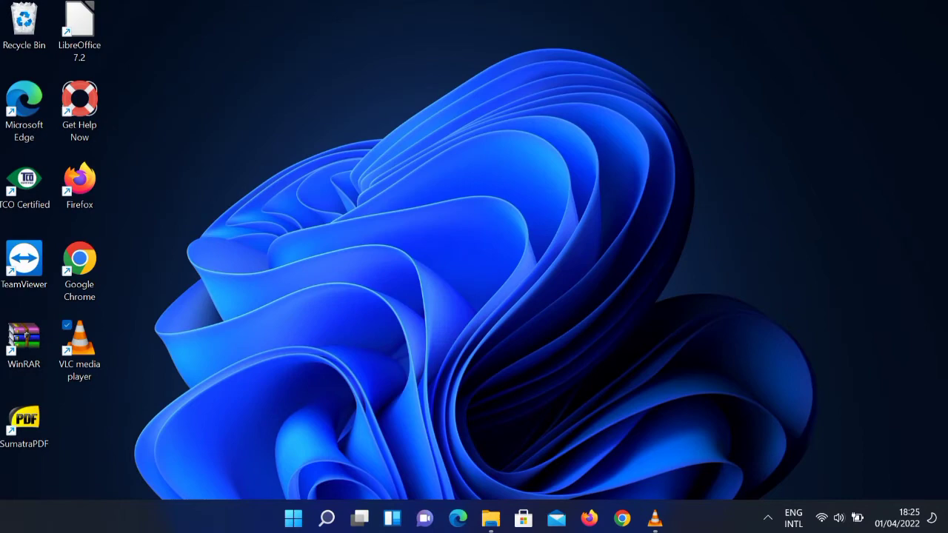
- Launch Windows PowerShell from a 'power' search
{"action": "left_click", "coordinate": [327, 517]}
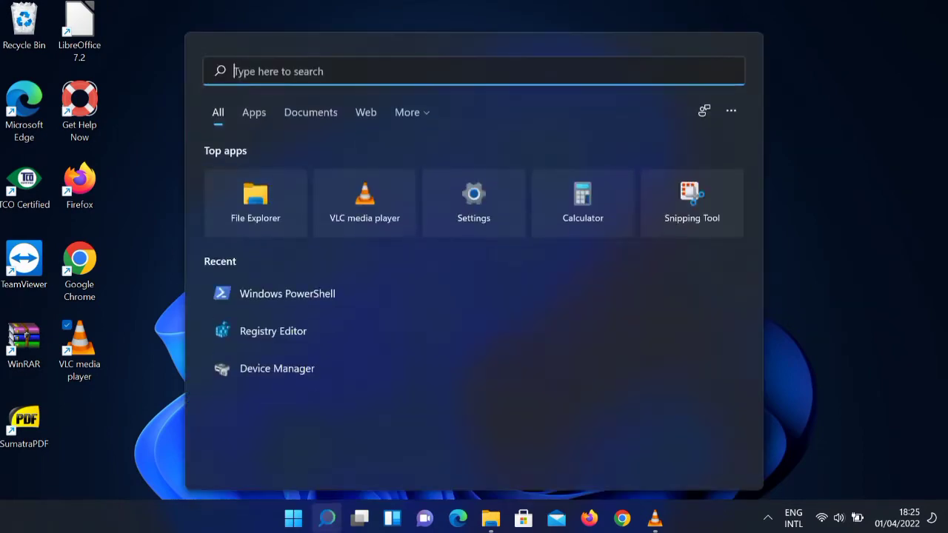
{"action": "type", "text": "power"}
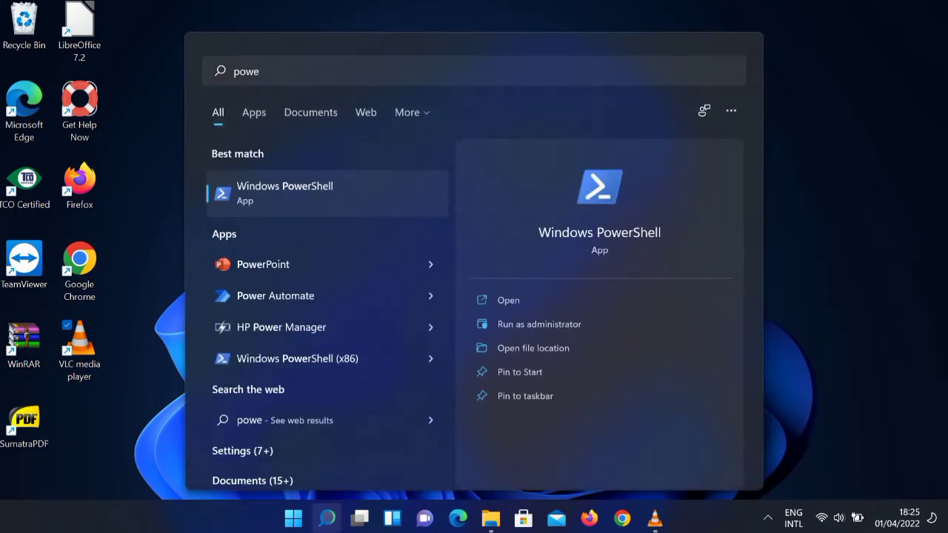
{"action": "key", "text": "Return"}
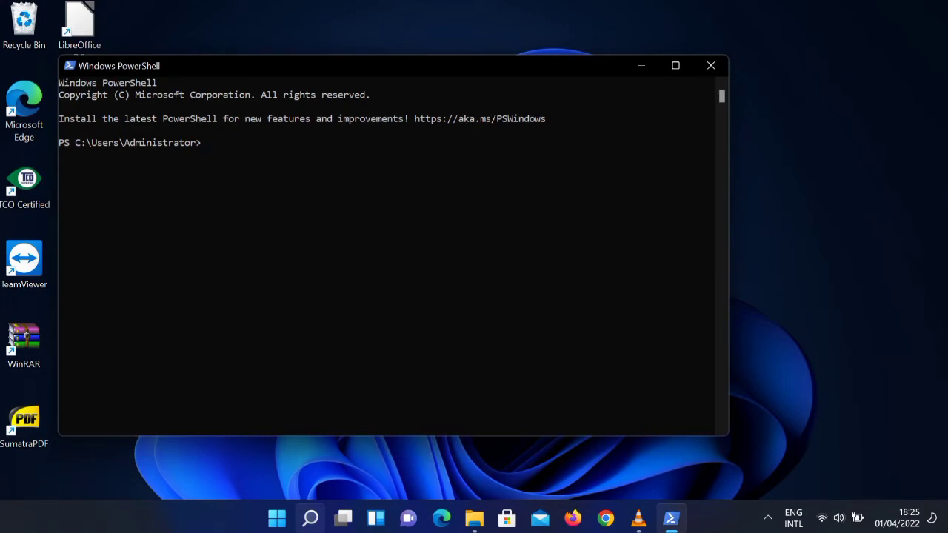
- Type Get-PnpDevice | Where-Object {$_.FriendlyName, correcting the Where-Object typo
{"action": "type", "text": "Get"}
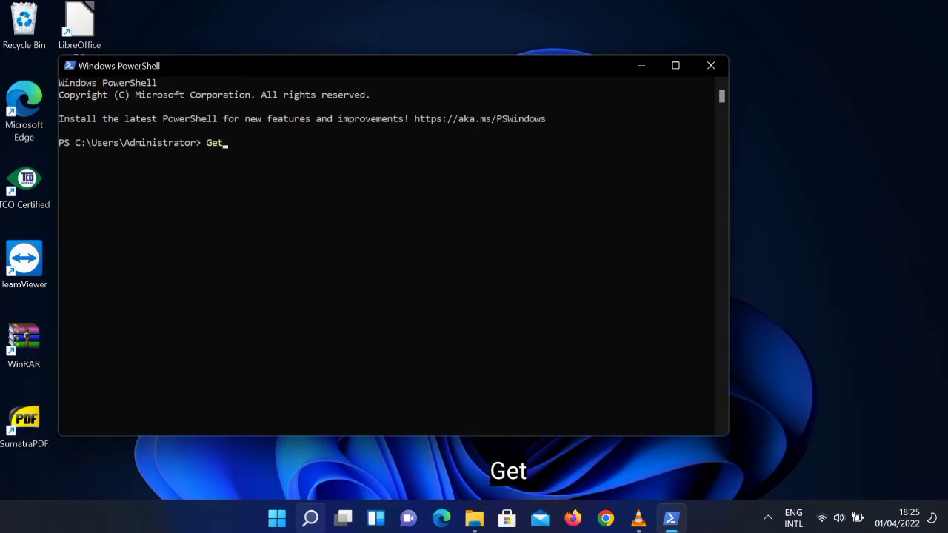
{"action": "type", "text": "-"}
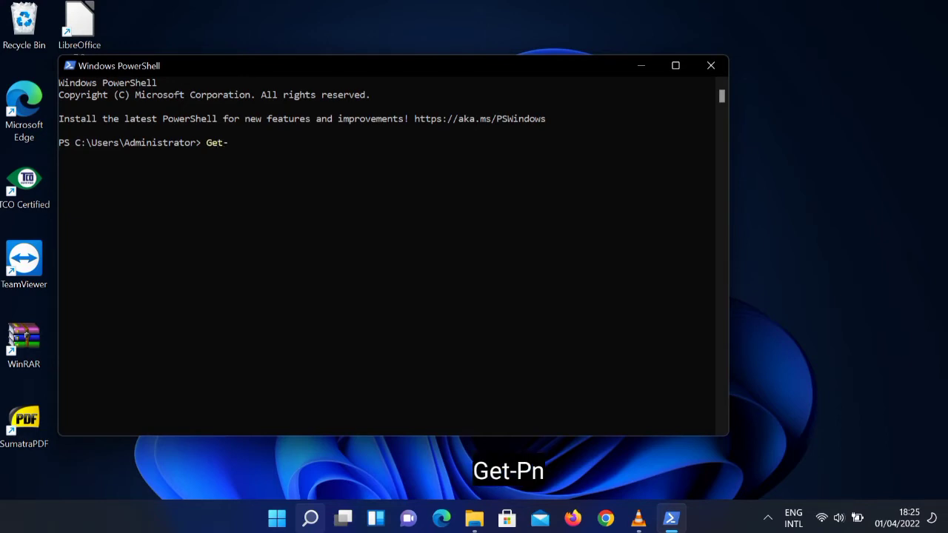
{"action": "type", "text": "Pnp"}
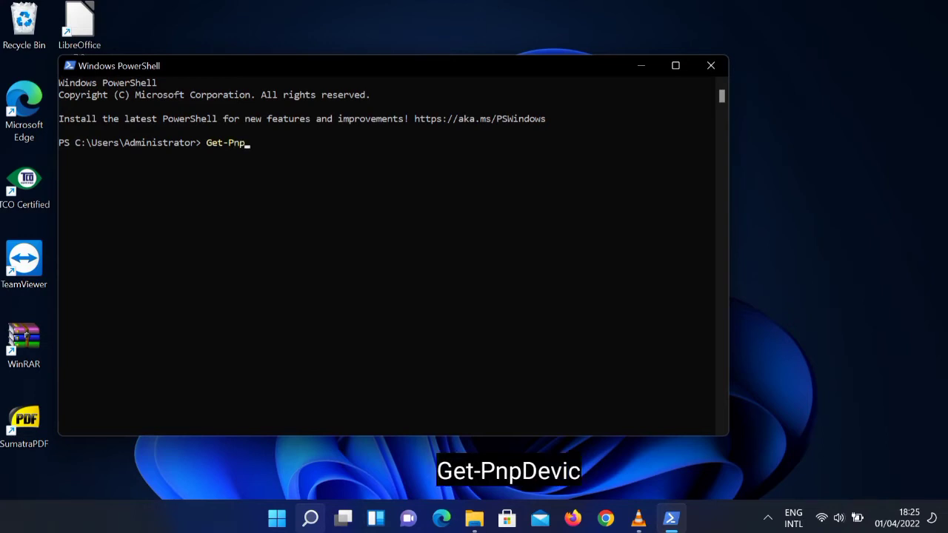
{"action": "type", "text": "Device"}
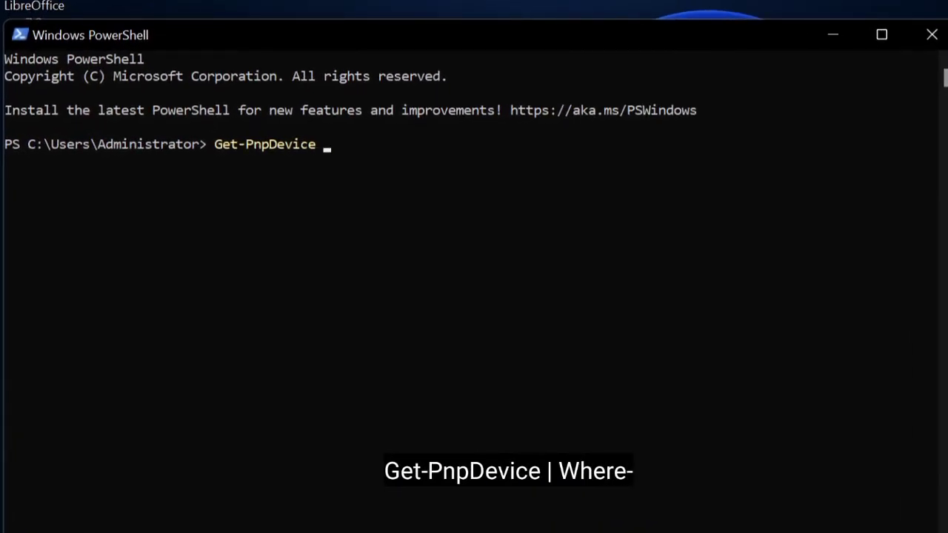
{"action": "type", "text": " |"}
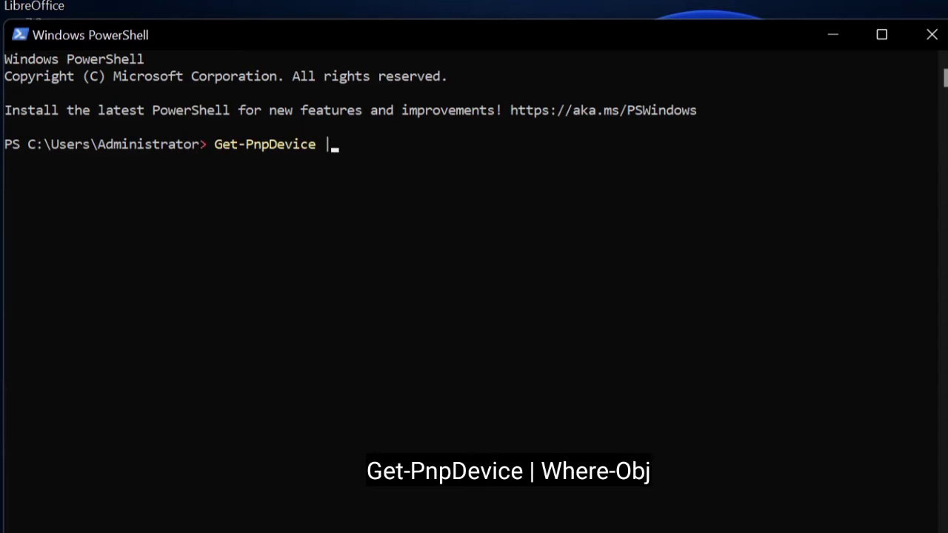
{"action": "type", "text": " W"}
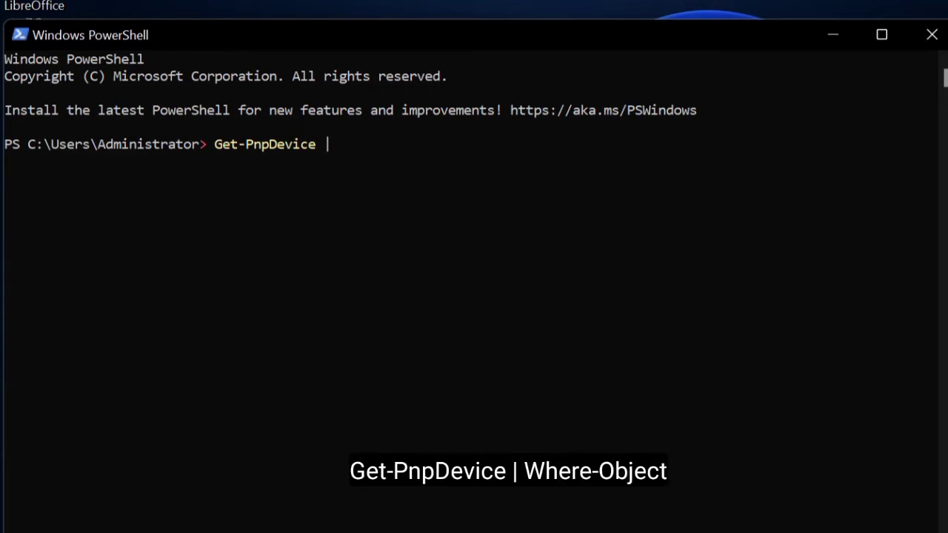
{"action": "type", "text": "here"}
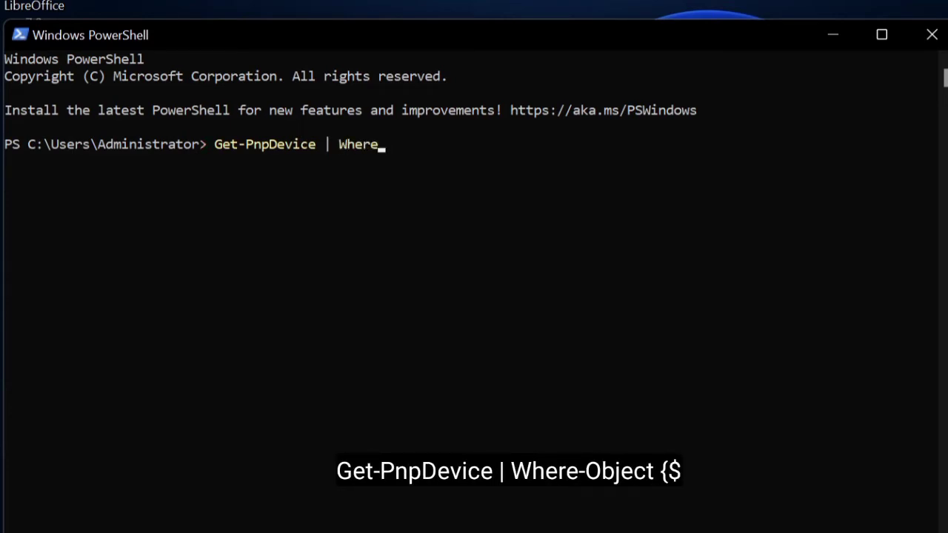
{"action": "type", "text": "-I"}
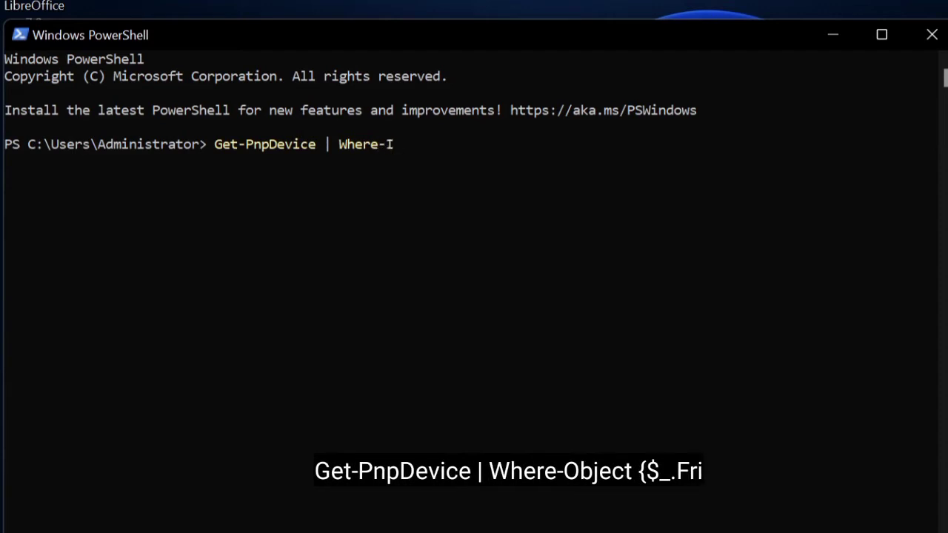
{"action": "key", "text": "BackSpace"}
{"action": "type", "text": "Obj"}
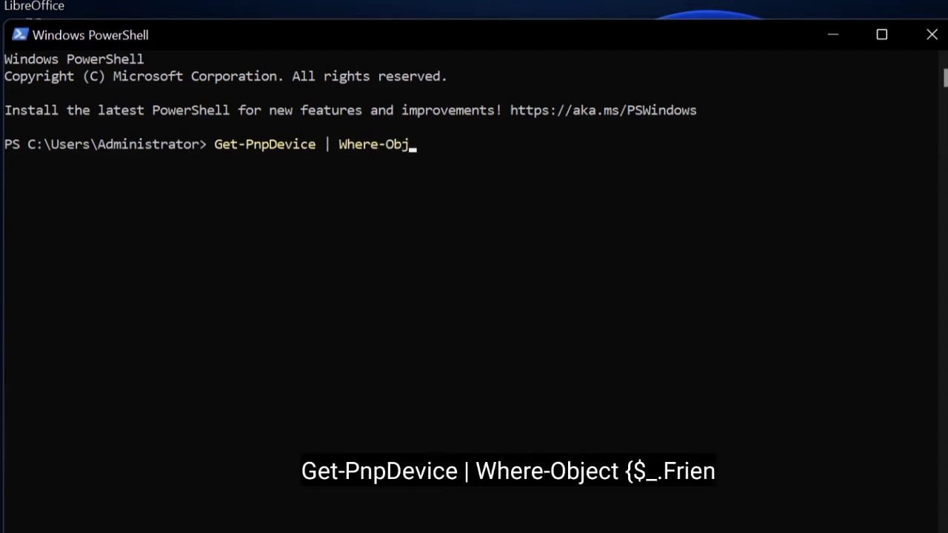
{"action": "type", "text": "ect"}
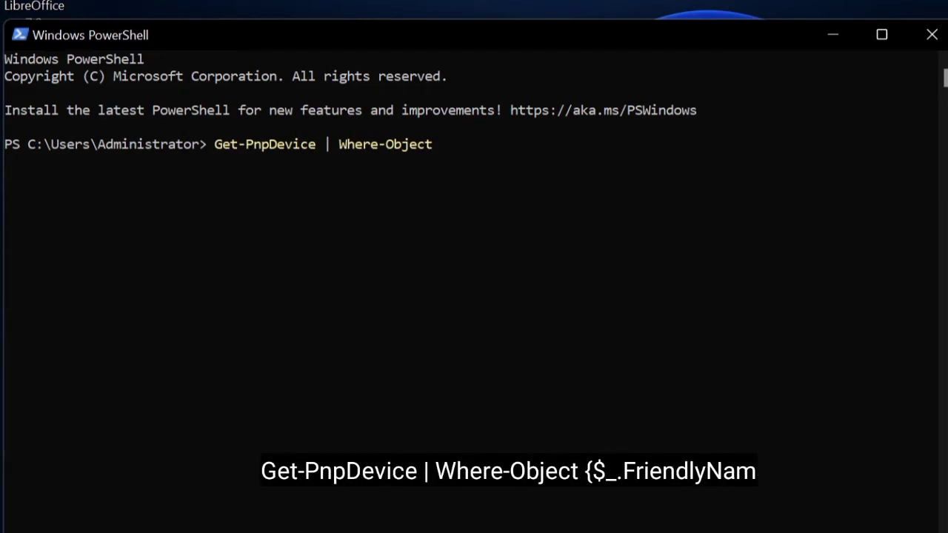
{"action": "type", "text": " {"}
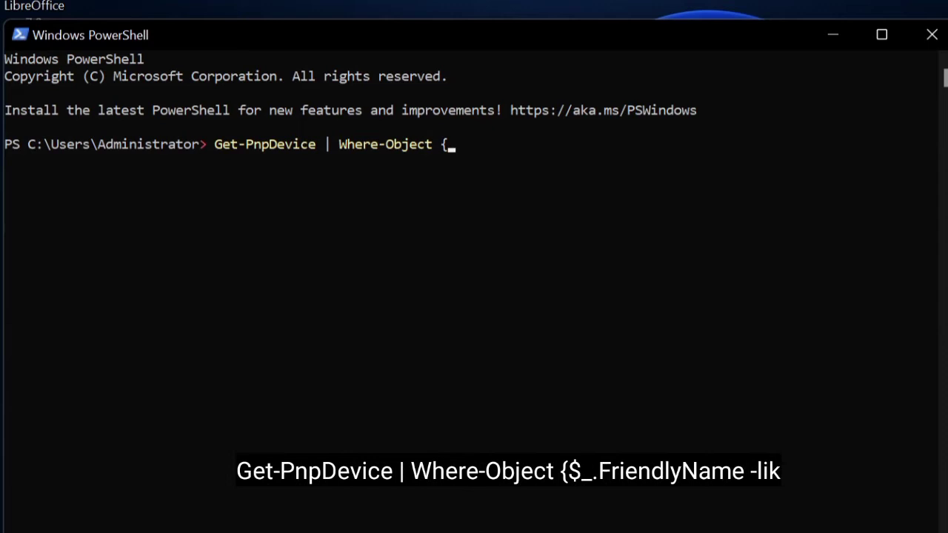
{"action": "type", "text": "$"}
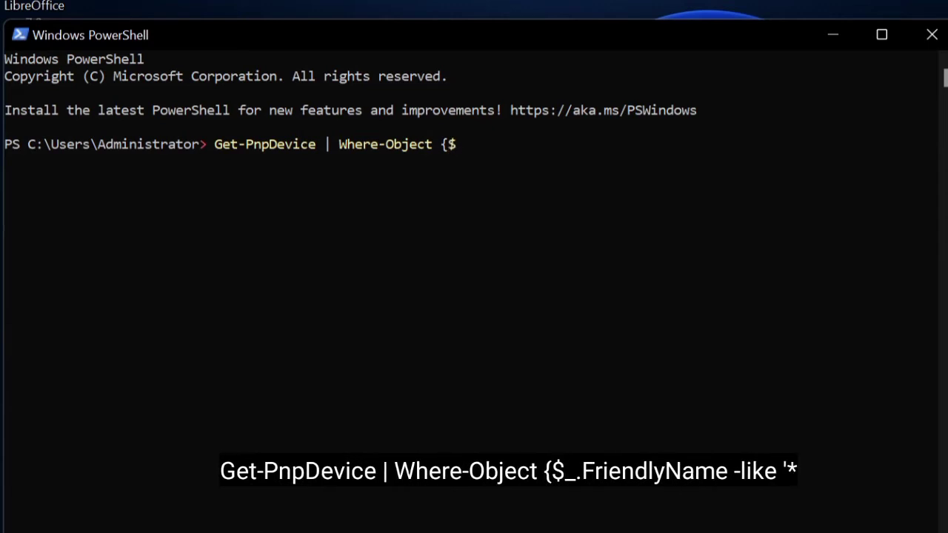
{"action": "type", "text": "_"}
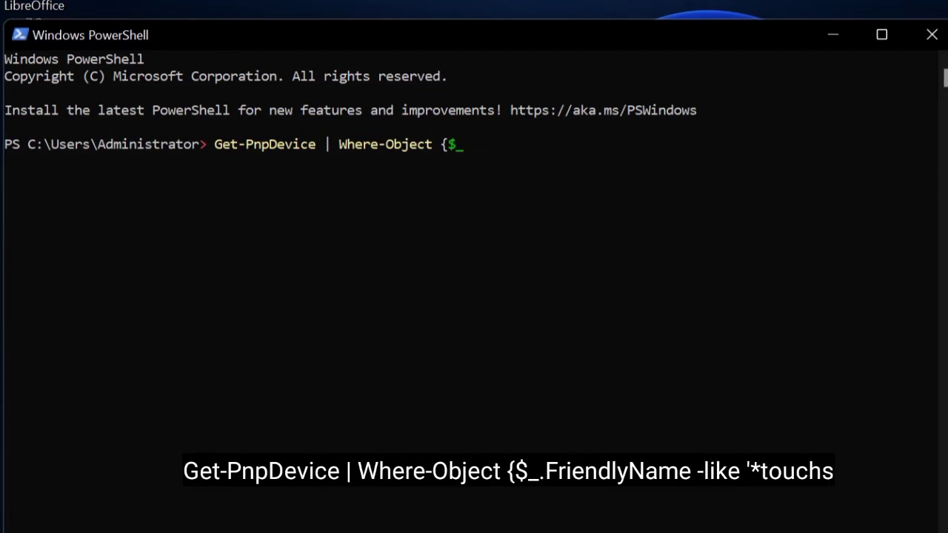
{"action": "type", "text": ".F"}
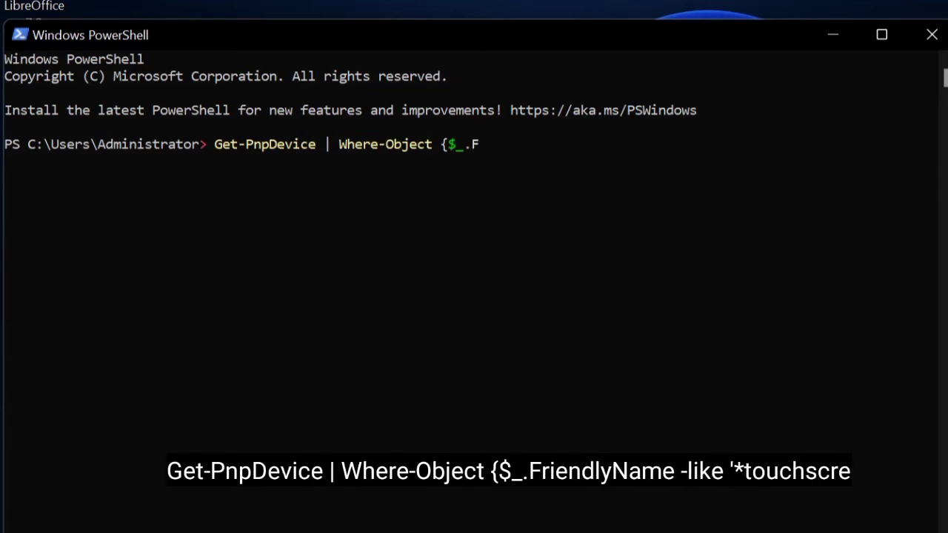
{"action": "type", "text": "riendly"}
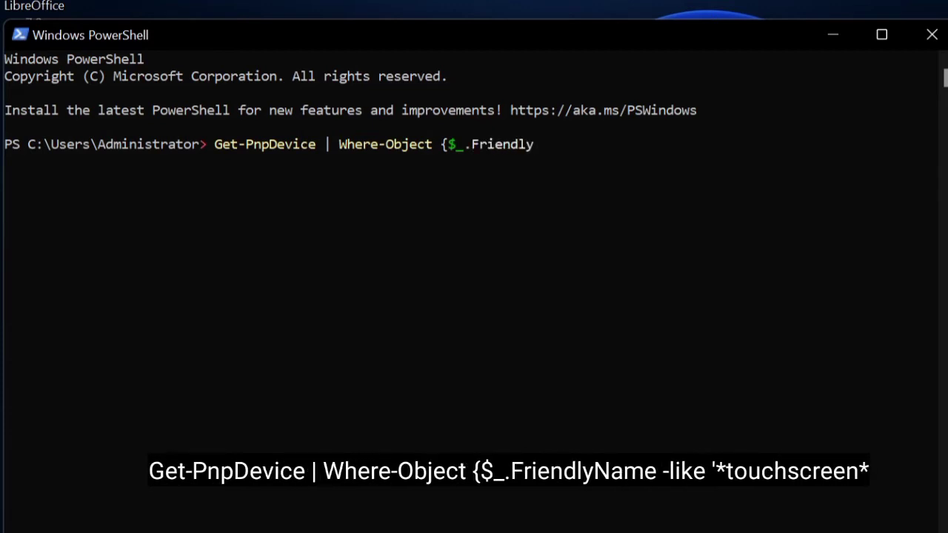
{"action": "type", "text": "Na"}
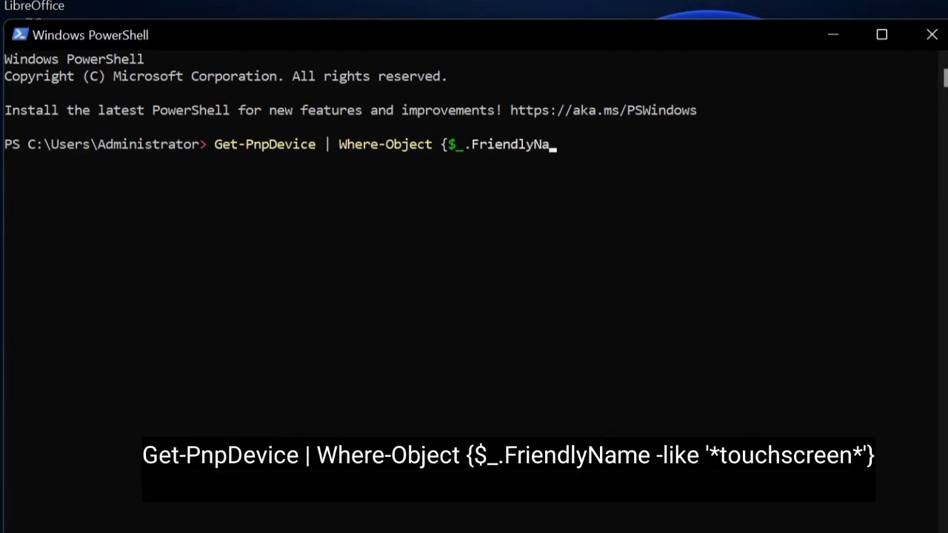
{"action": "type", "text": "me"}
- Complete the filter as -like '*touchscreen*'} and pipe the matches to Disable-PnpDevice
{"action": "key", "text": "BackSpace"}
{"action": "key", "text": "BackSpace"}
{"action": "type", "text": "me"}
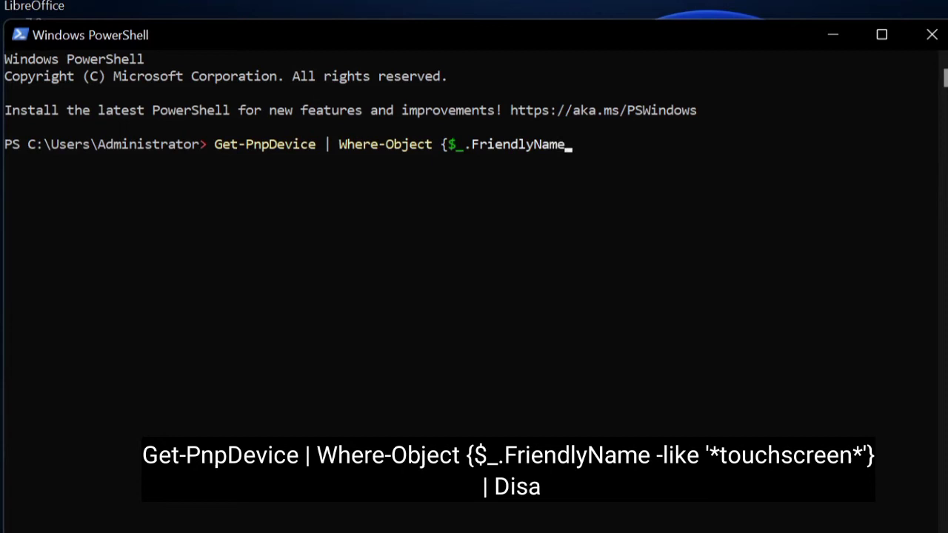
{"action": "type", "text": " -"}
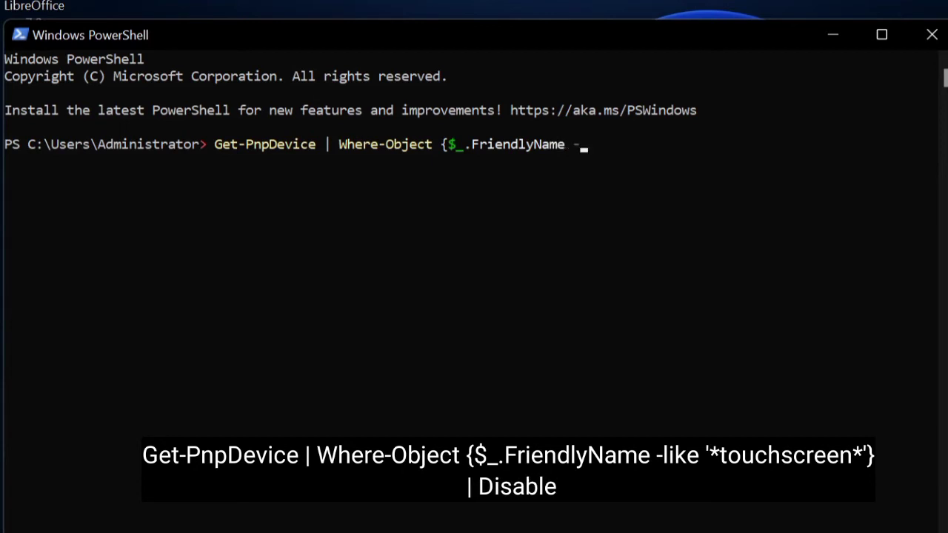
{"action": "type", "text": "like"}
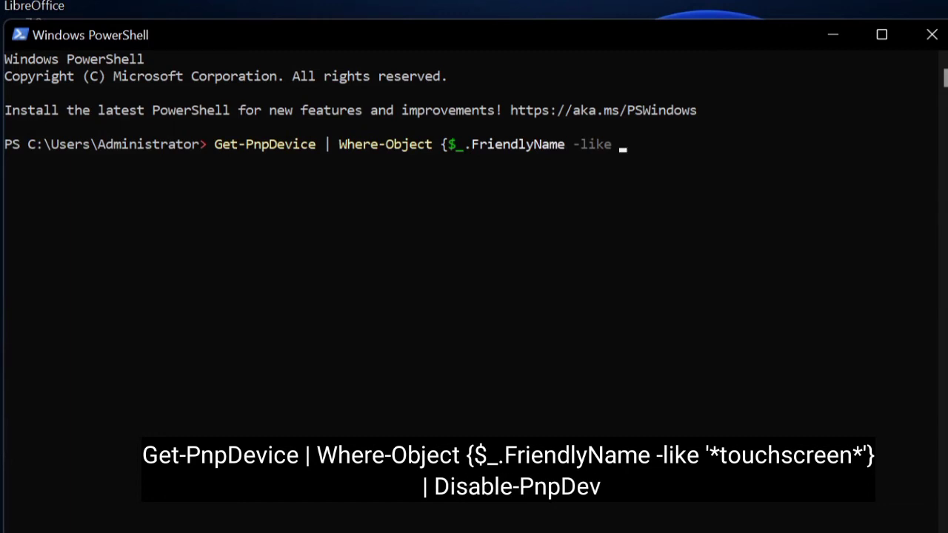
{"action": "type", "text": " '"}
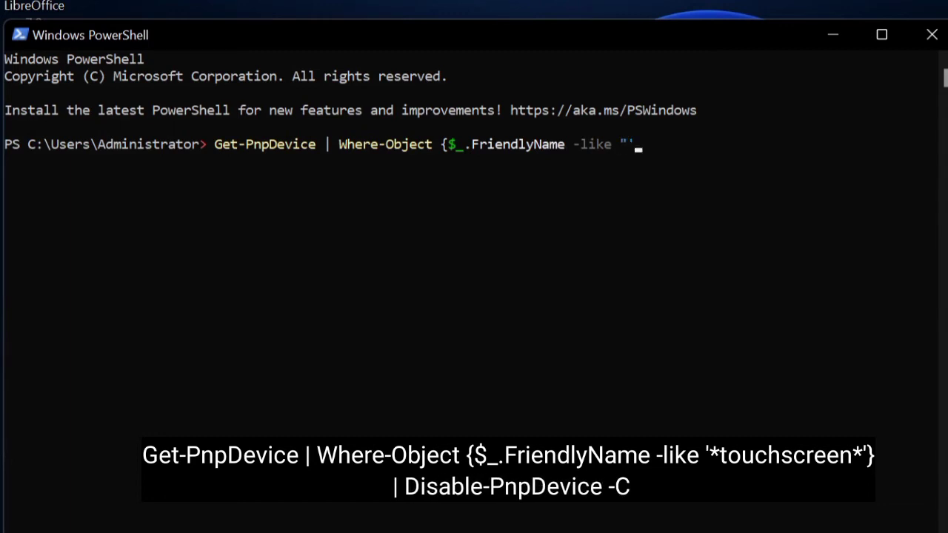
{"action": "key", "text": "BackSpace"}
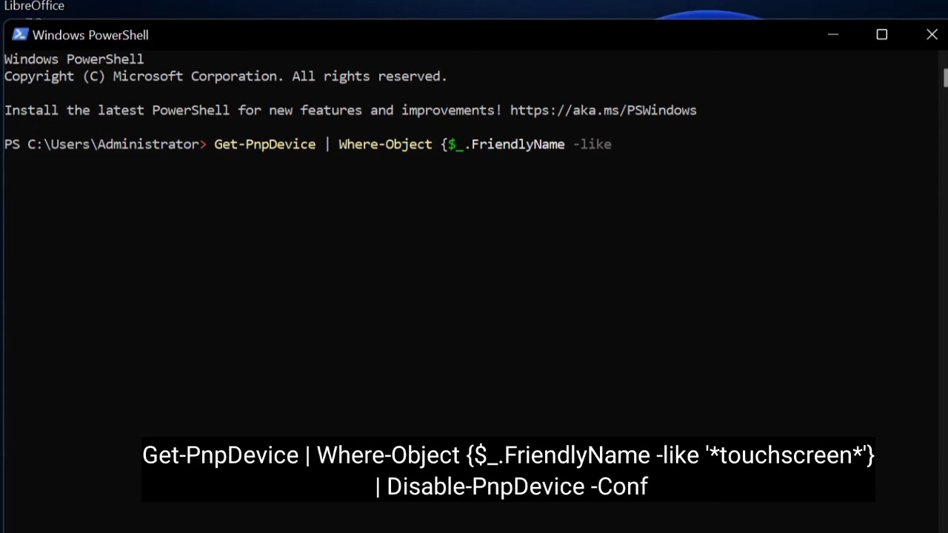
{"action": "type", "text": "'"}
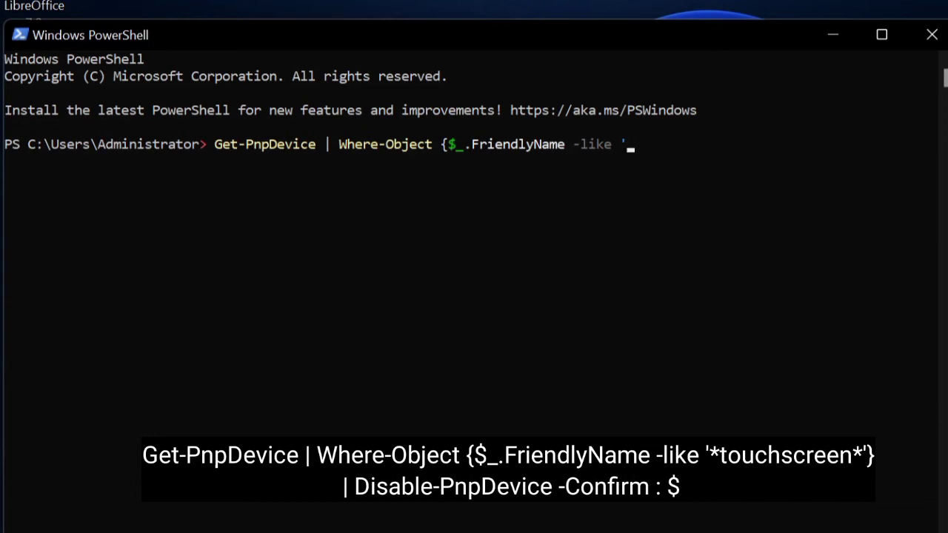
{"action": "type", "text": "'*touch"}
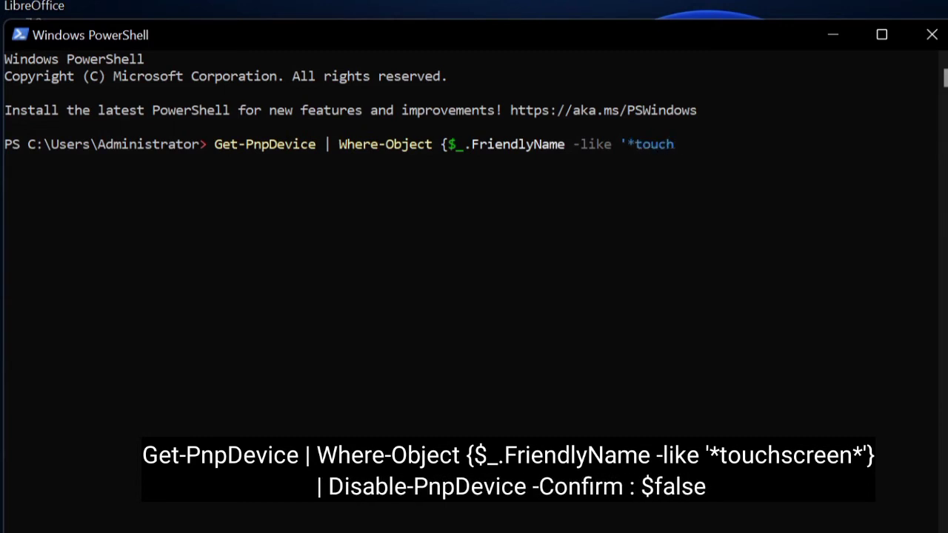
{"action": "type", "text": "scree"}
{"action": "type", "text": "n"}
{"action": "type", "text": "*"}
{"action": "type", "text": "''"}
{"action": "type", "text": "}"}
{"action": "type", "text": " \\"}
{"action": "type", "text": "|"}
{"action": "type", "text": " Disab"}
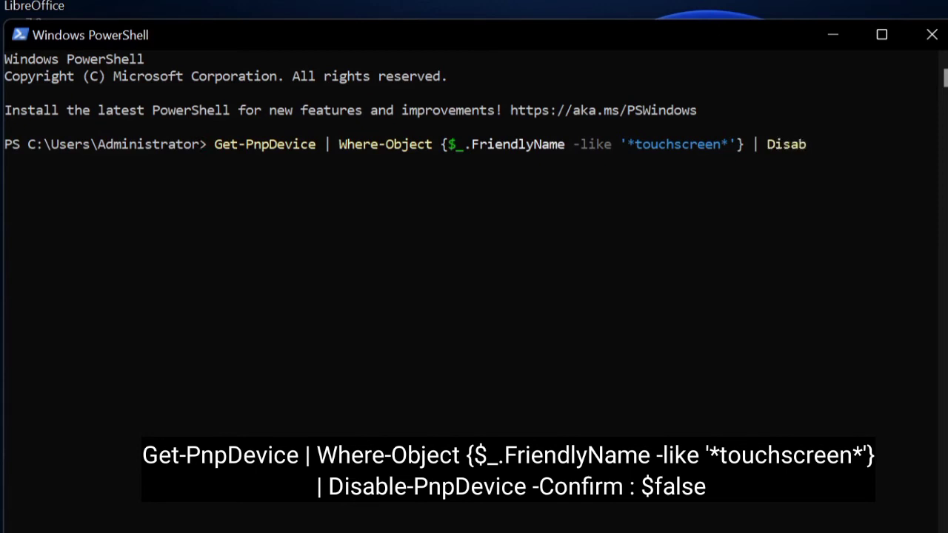
{"action": "type", "text": "le-PnpDevice"}
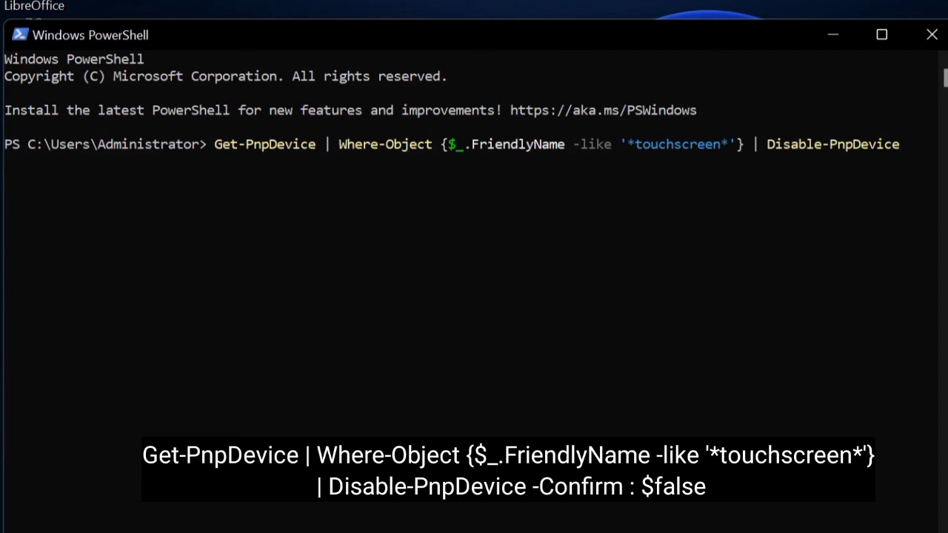
- Append -Confirm:$false to the command, fixing the stray f
{"action": "type", "text": "-"}
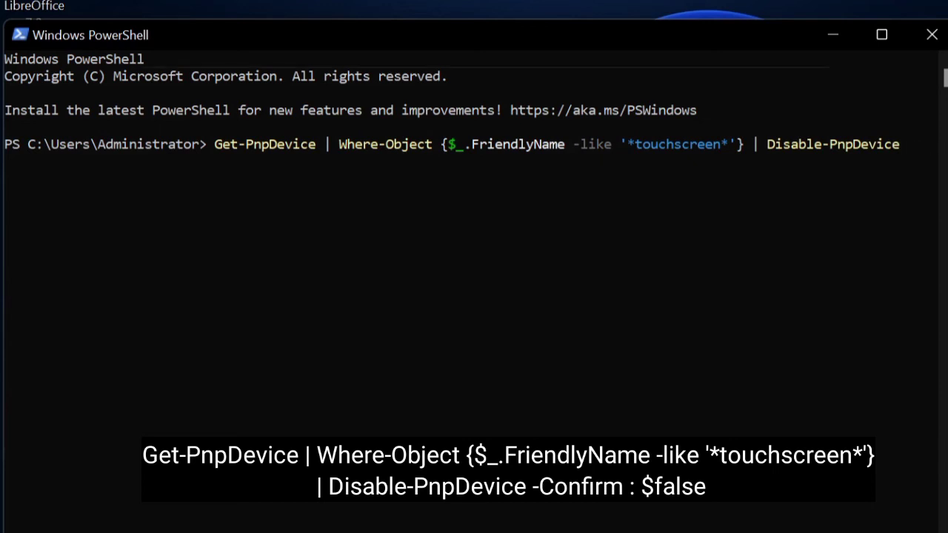
{"action": "type", "text": "Co"}
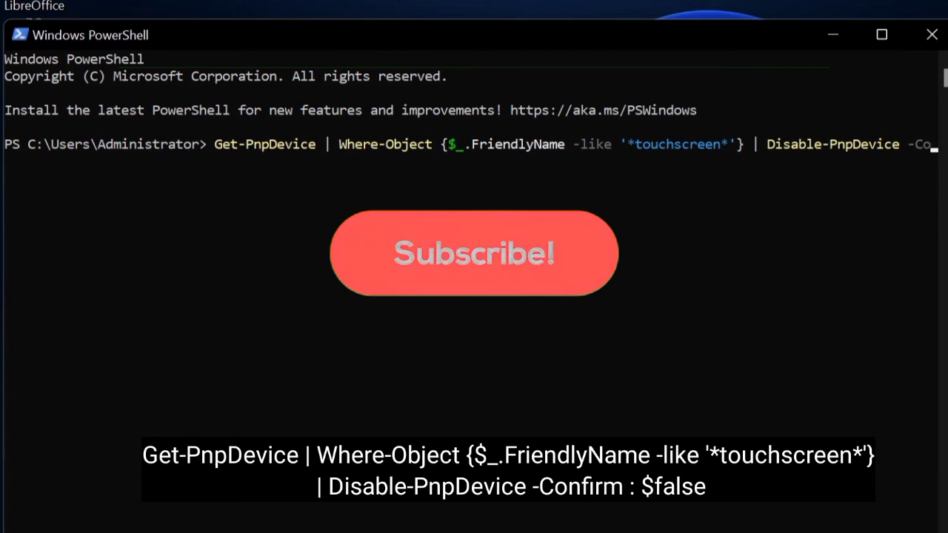
{"action": "type", "text": "nfirm"}
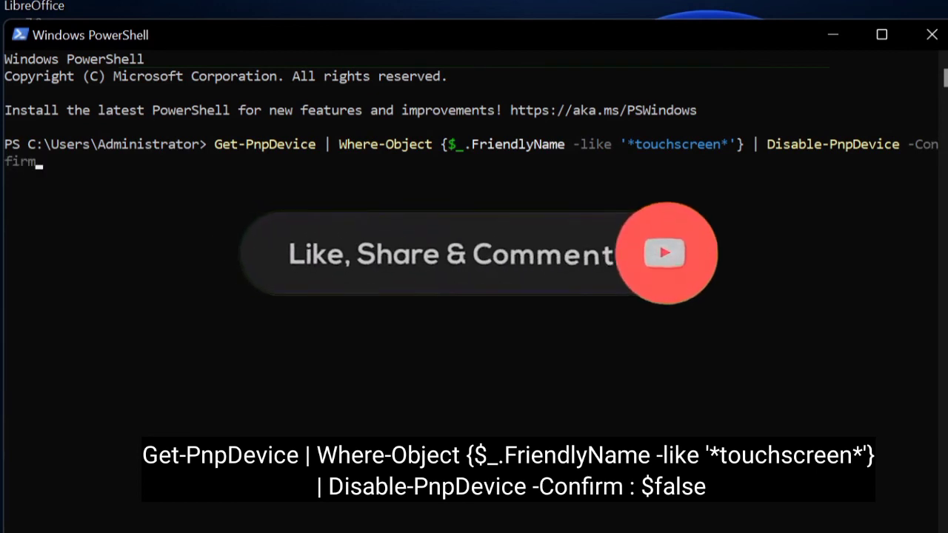
{"action": "type", "text": ":"}
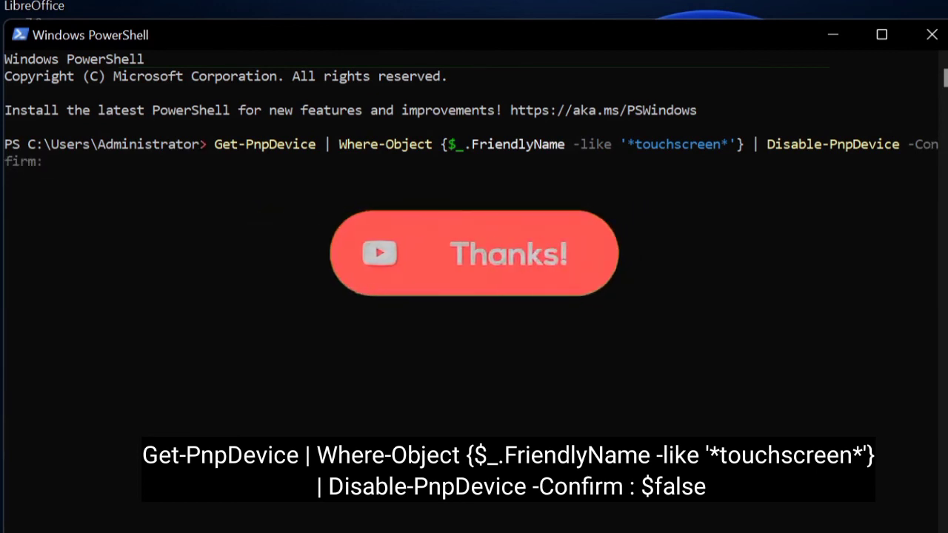
{"action": "type", "text": "f"}
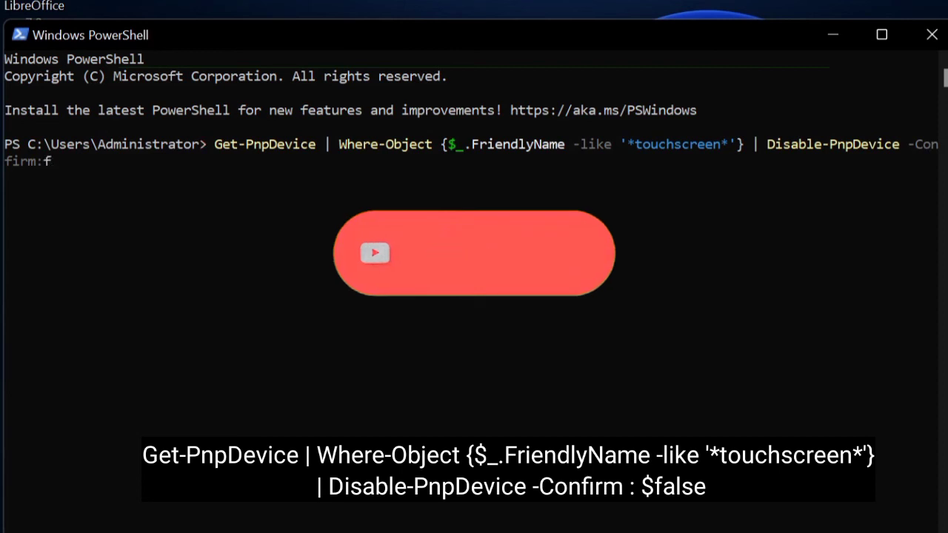
{"action": "key", "text": "BackSpace"}
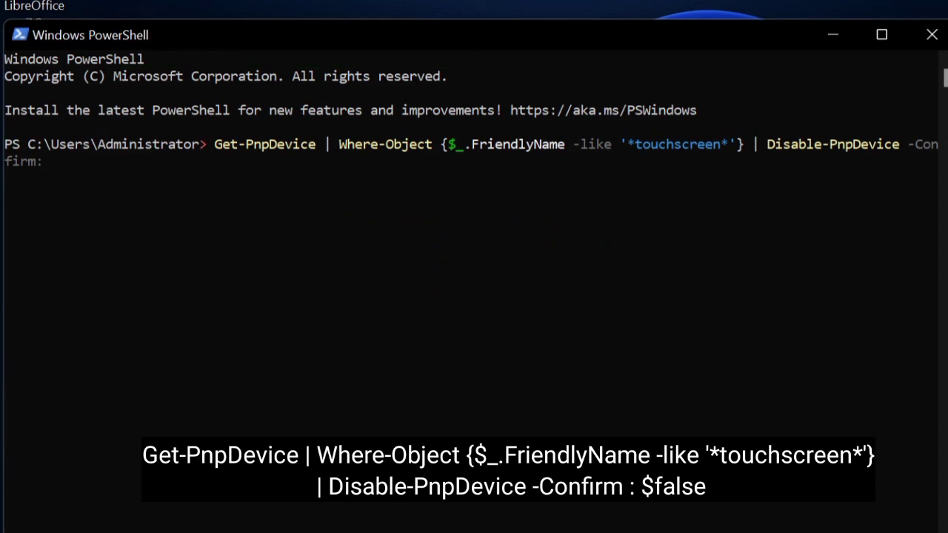
{"action": "type", "text": "$false"}
- Run the Get-PnpDevice command that disables the '*touchscreen*' devices
{"action": "key", "text": "Return"}
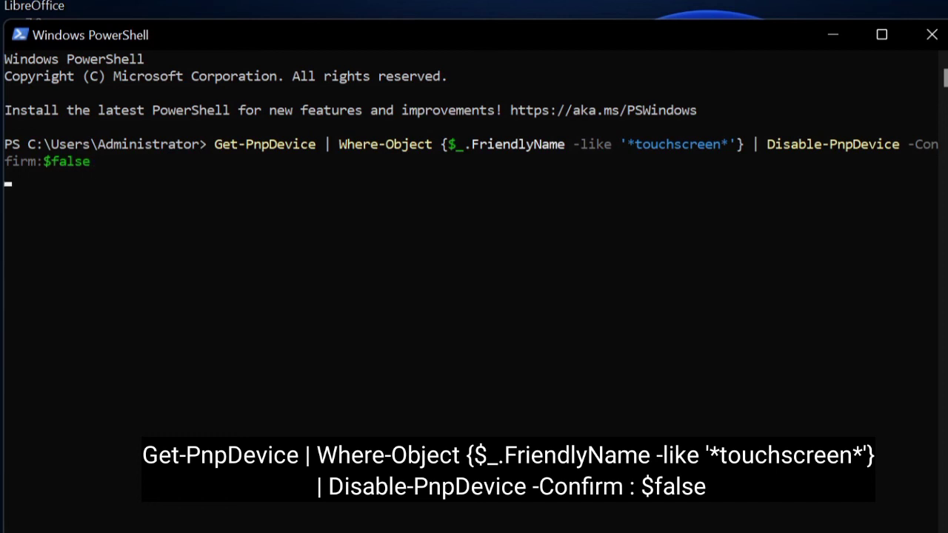